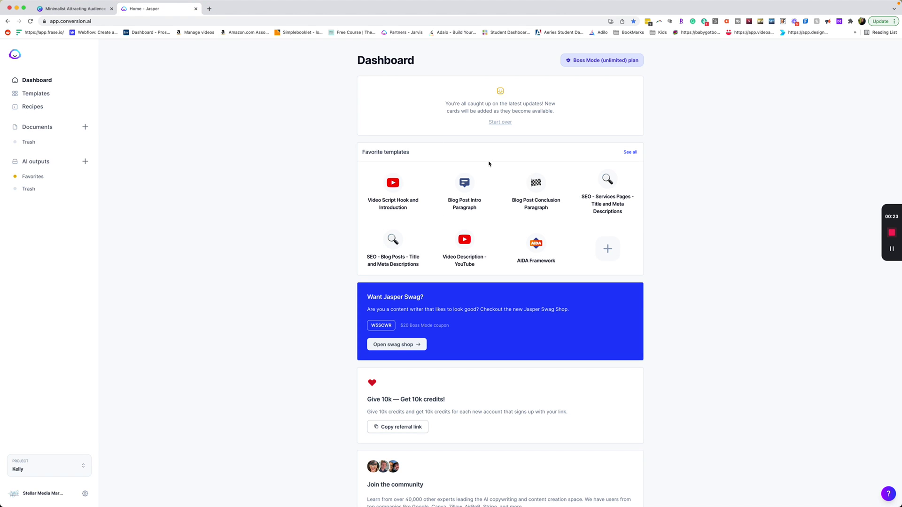
Create a new blank Jasper document from scratch and place the cursor in its editor.
click(36, 128)
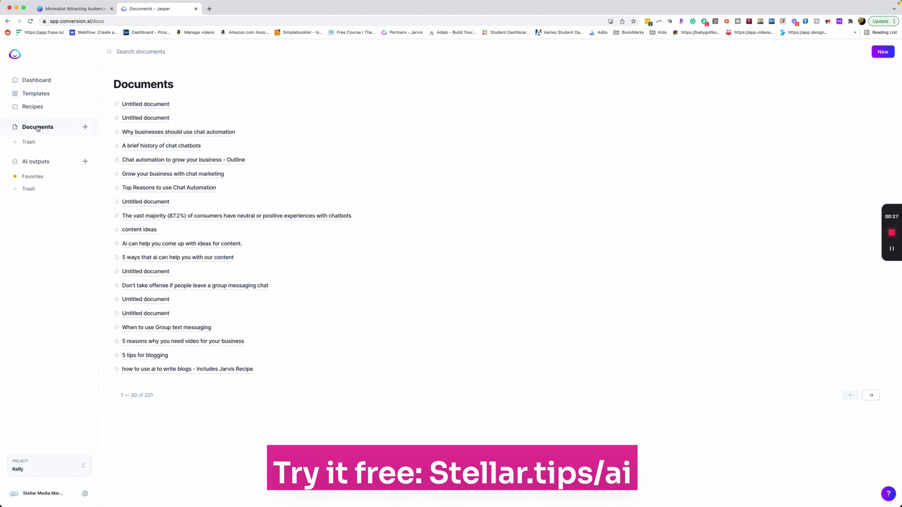
click(883, 52)
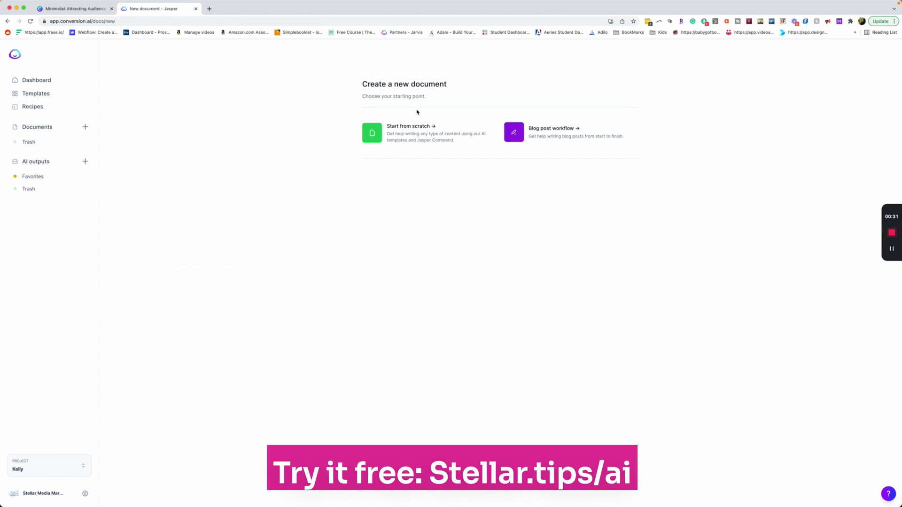
click(394, 134)
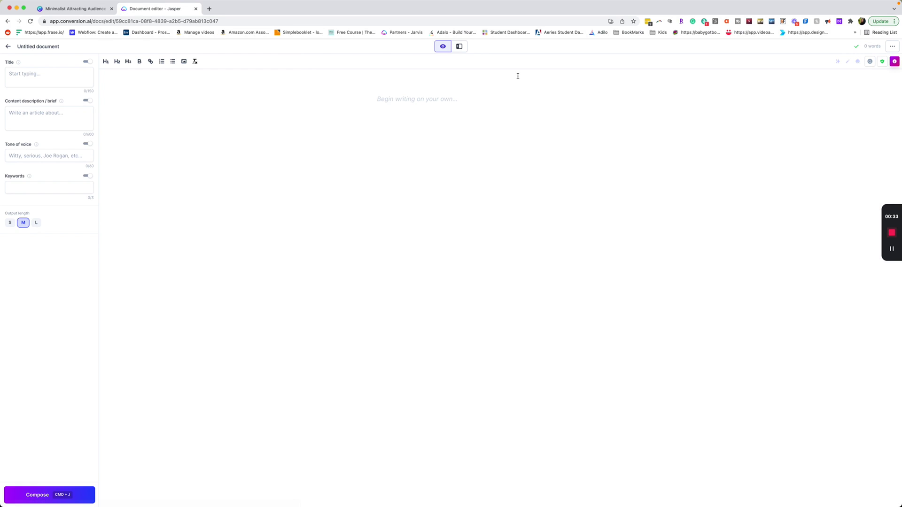
click(378, 96)
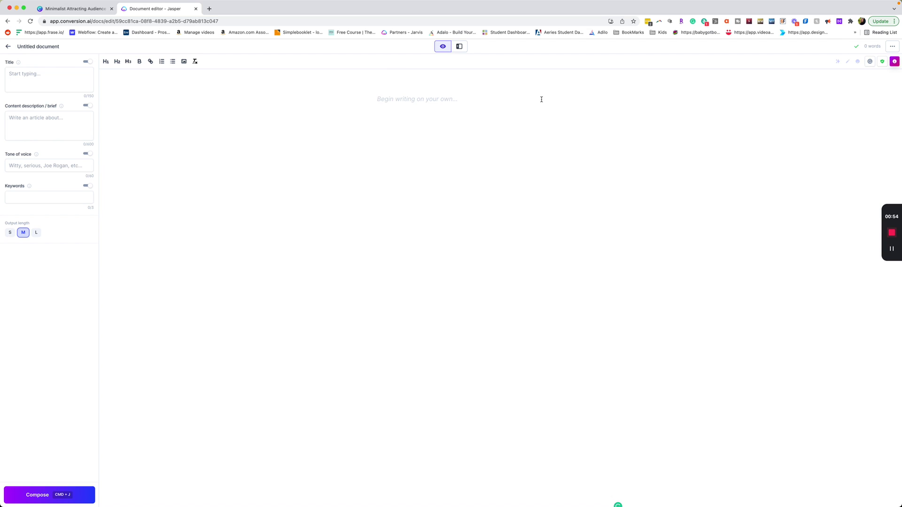
Have Jasper compose a list from 'Write the top 5 reasons to hire a social media manager for your business'.
text(Write the top 5 reasons to hire a social media manager for your business)
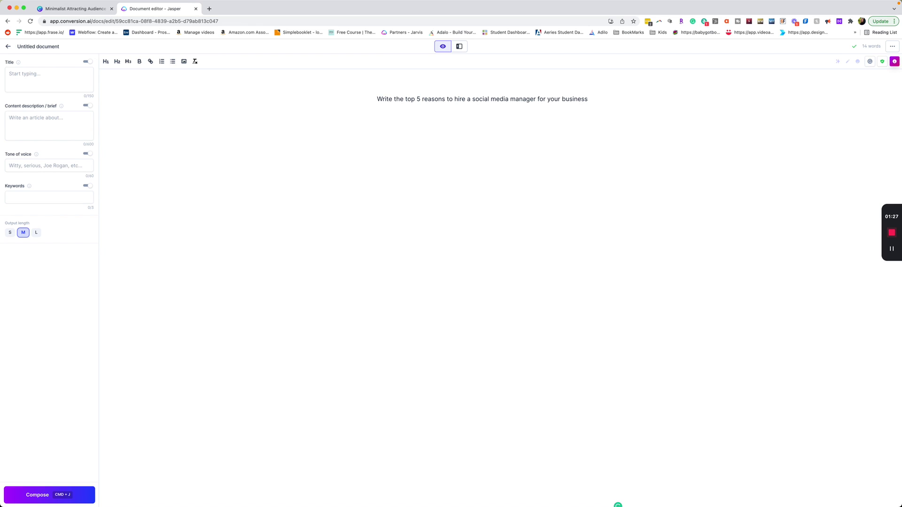
key(super+j)
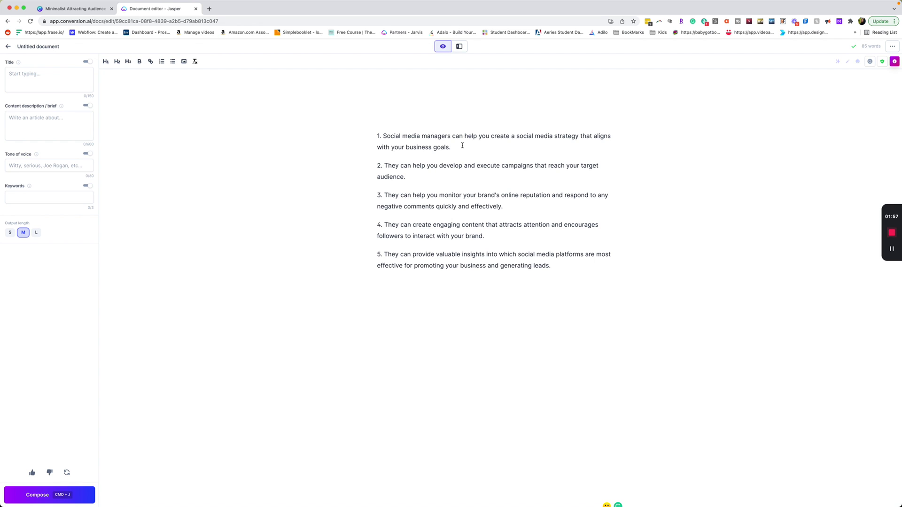
Add a Jasper-written short description below the first reason and remove the blank lines.
key(Return)
text(Write a short description for the above)
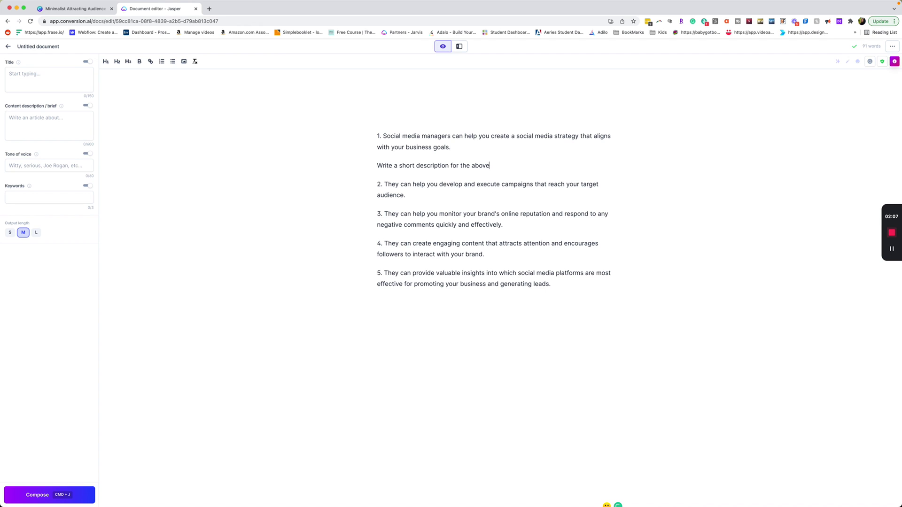
key(super+shift+Left)
key(super+j)
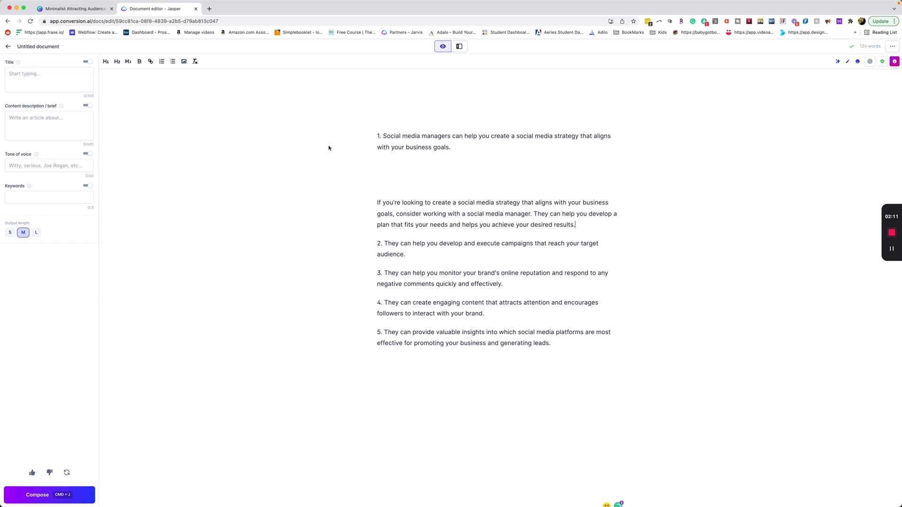
key(BackSpace)
key(BackSpace)
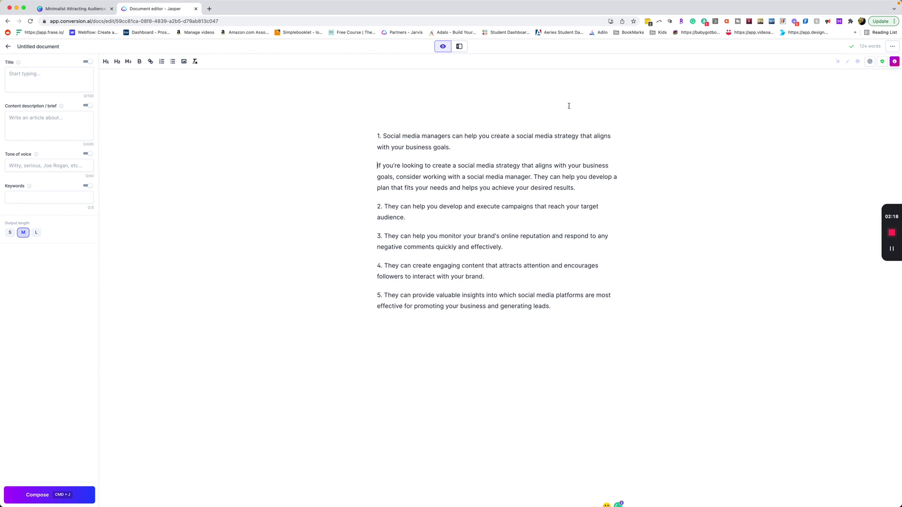
Scroll down through the Canva carousel design to review it.
click(75, 18)
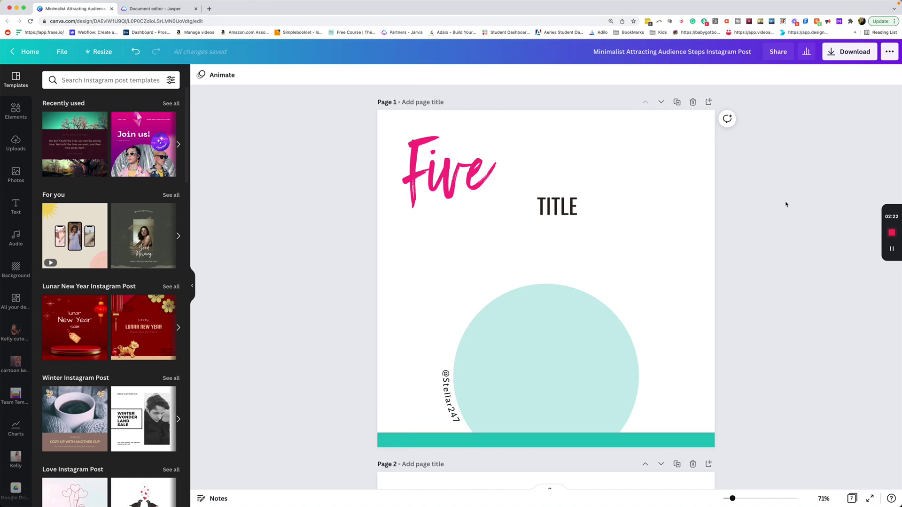
scroll(787, 204, down, 20)
scroll(787, 209, down, 15)
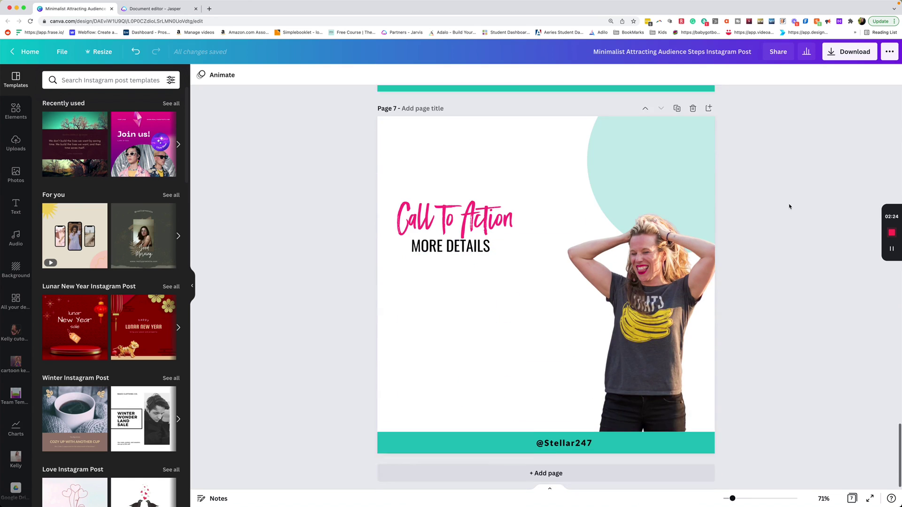
Load the instagram.com/stellar247/ profile in a new browser tab.
click(209, 8)
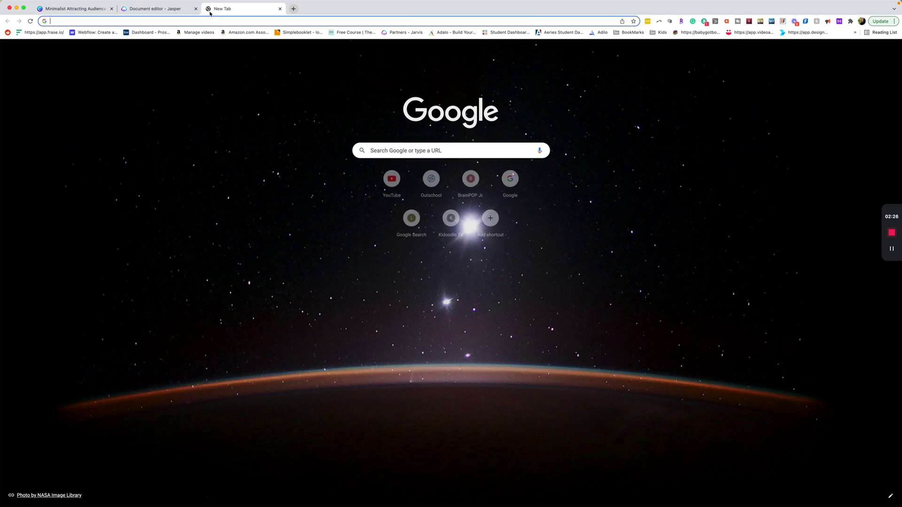
text(instagram.com/stellar247/)
key(Return)
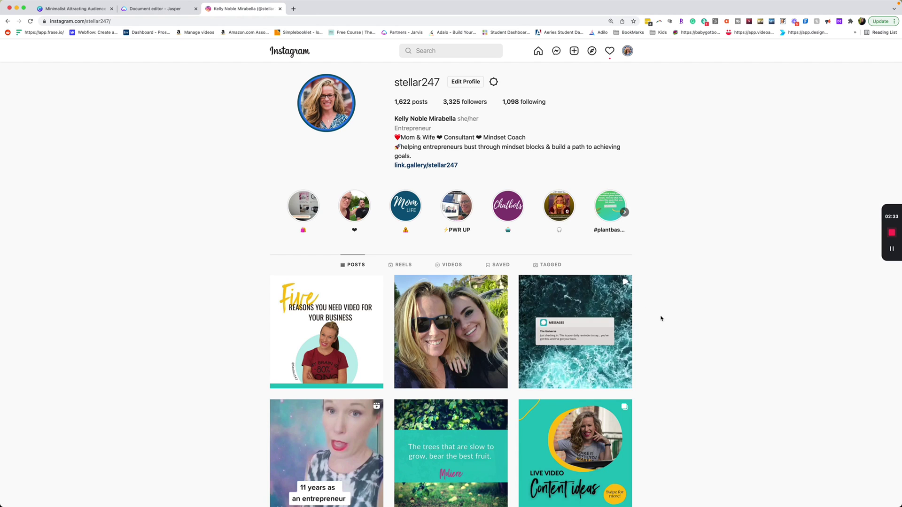
Page through the Five reasons carousel post to its final slide, then return to Canva.
click(366, 354)
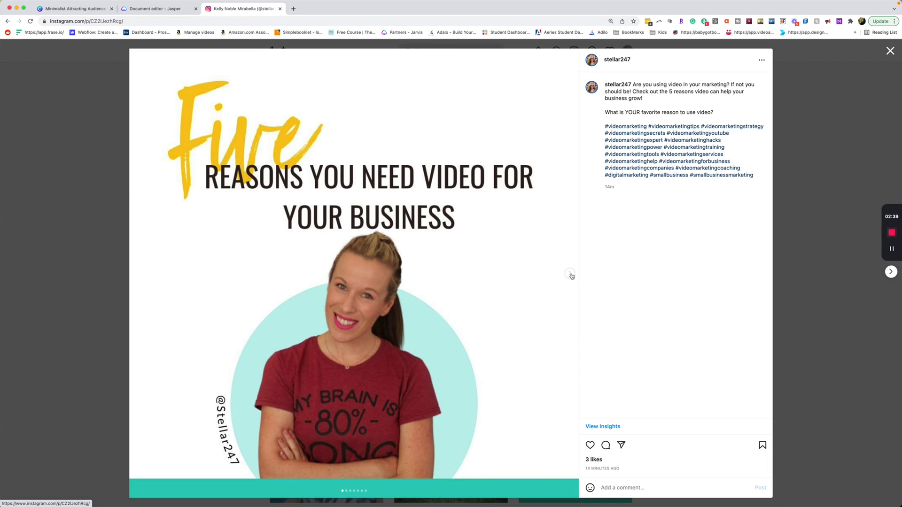
click(570, 274)
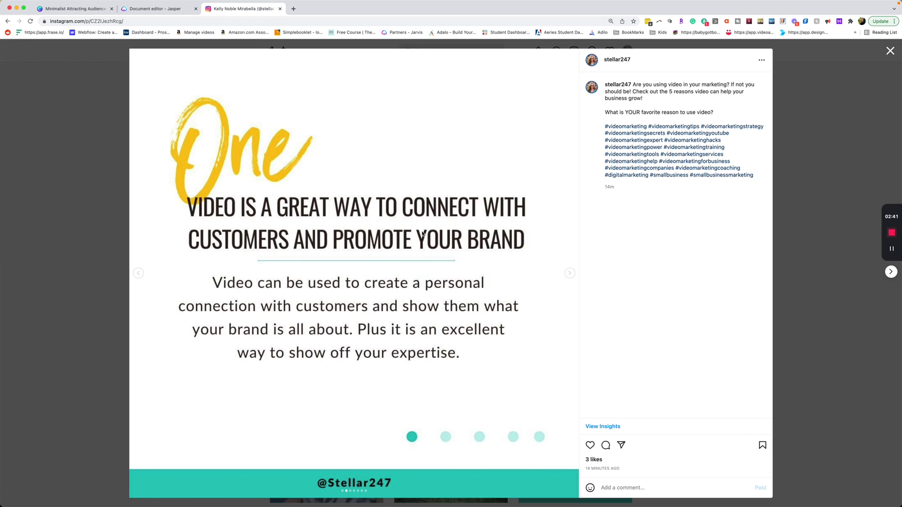
click(573, 270)
click(573, 271)
click(573, 271)
click(573, 271)
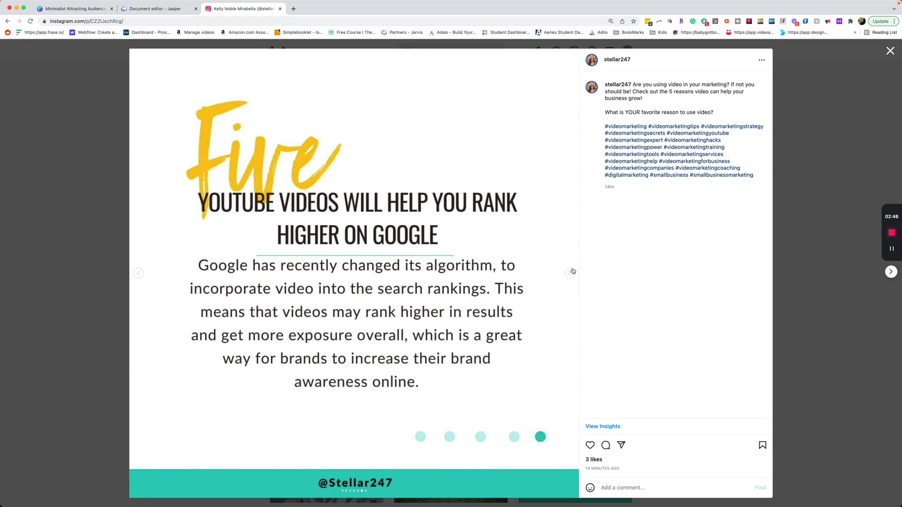
click(70, 8)
scroll(457, 157, up, 20)
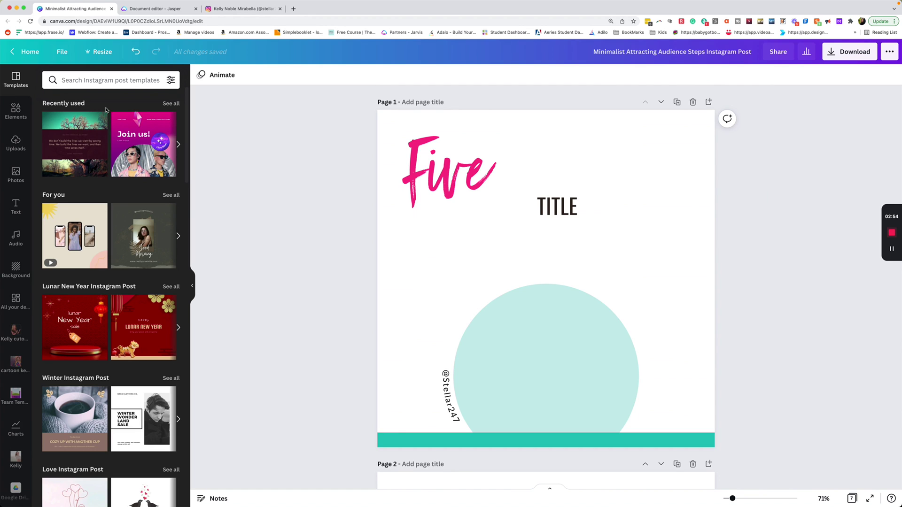
Replace Canva slide one's TITLE placeholder with 'REASONS TO HIRE A SOCIAL MEDIA MANAGER FOR YOUR BUSINESS'.
click(155, 8)
triple_click(387, 140)
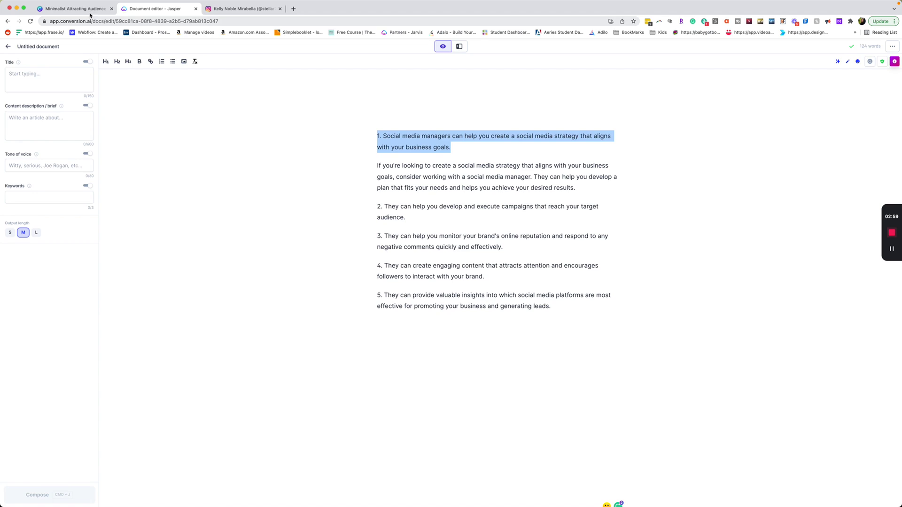
click(54, 9)
double_click(567, 206)
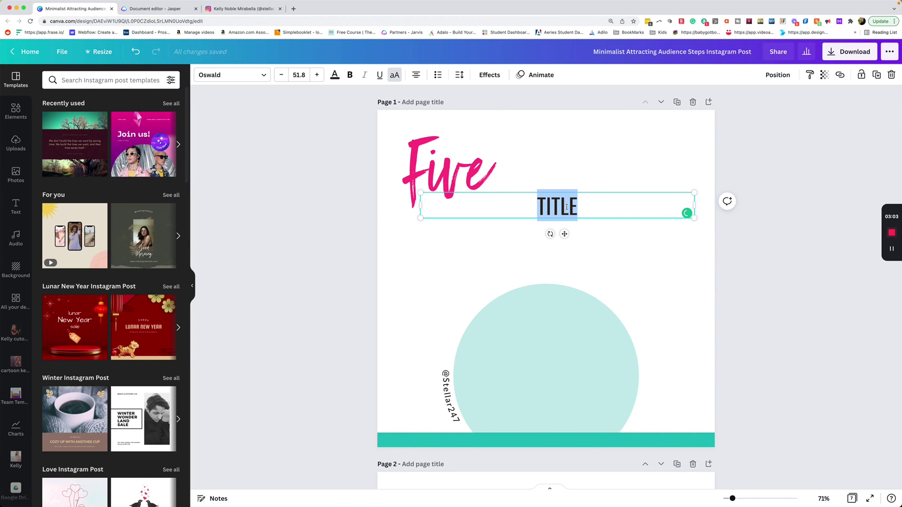
text(REASONS TO HIRE A SOCIAL ME)
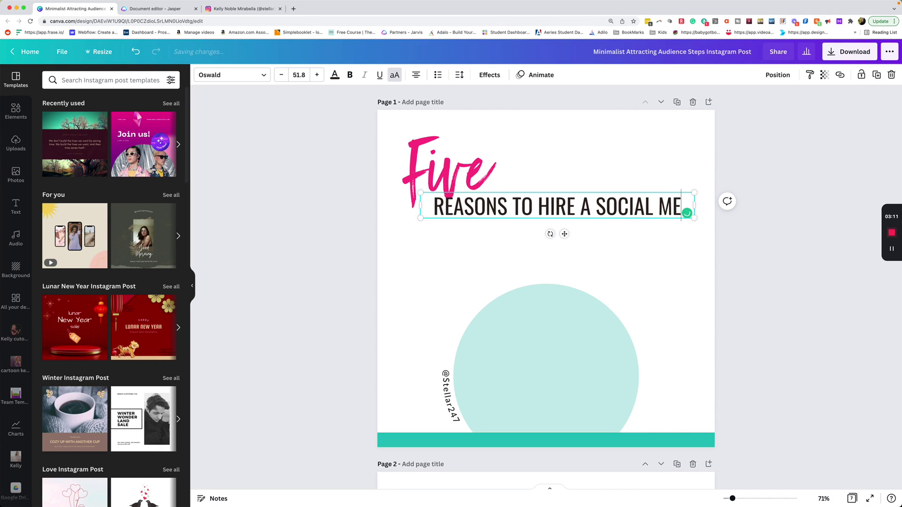
text(DIA MANAGER FOR YOUR )
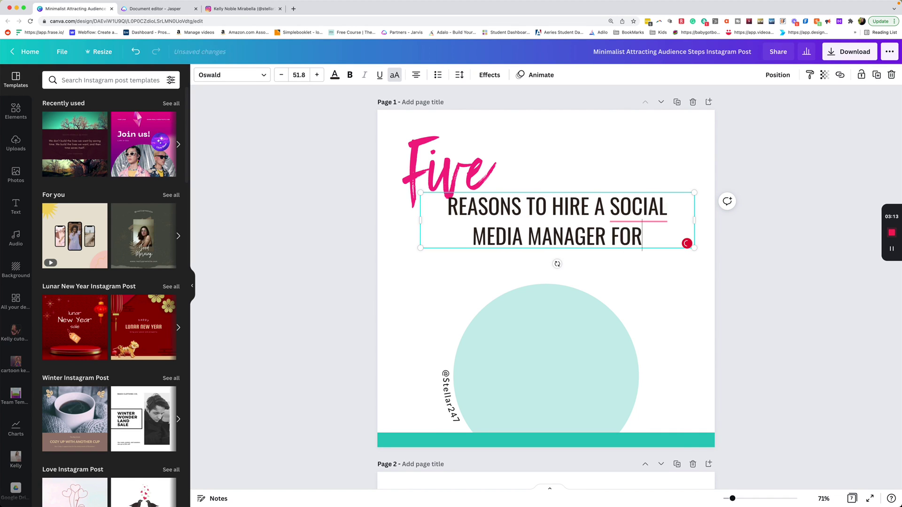
text(BUCINE S)
key(BackSpace)
key(BackSpace)
key(BackSpace)
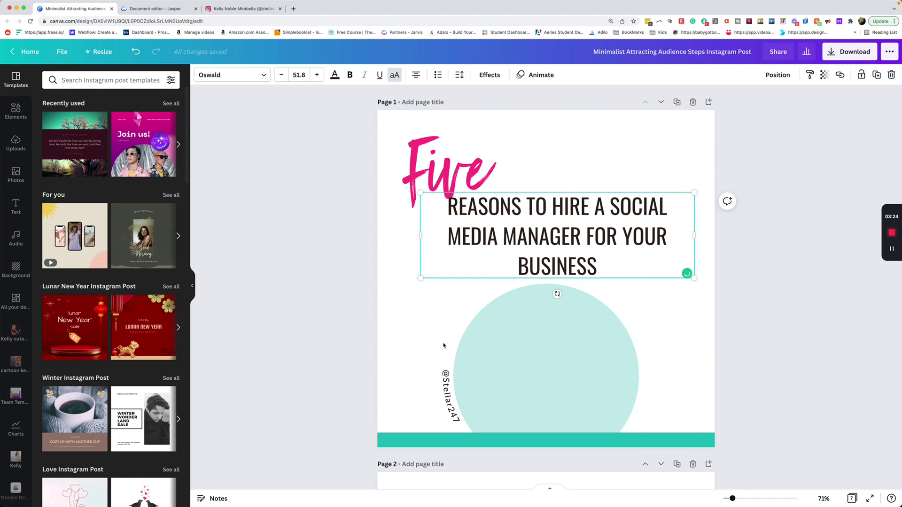
key(Escape)
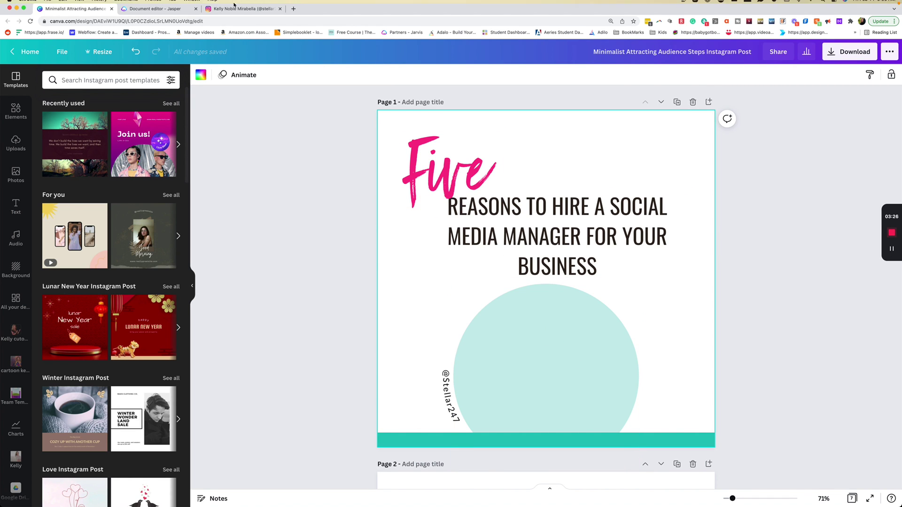
Step the Instagram example carousel back to its title slide.
click(244, 11)
click(139, 273)
click(139, 273)
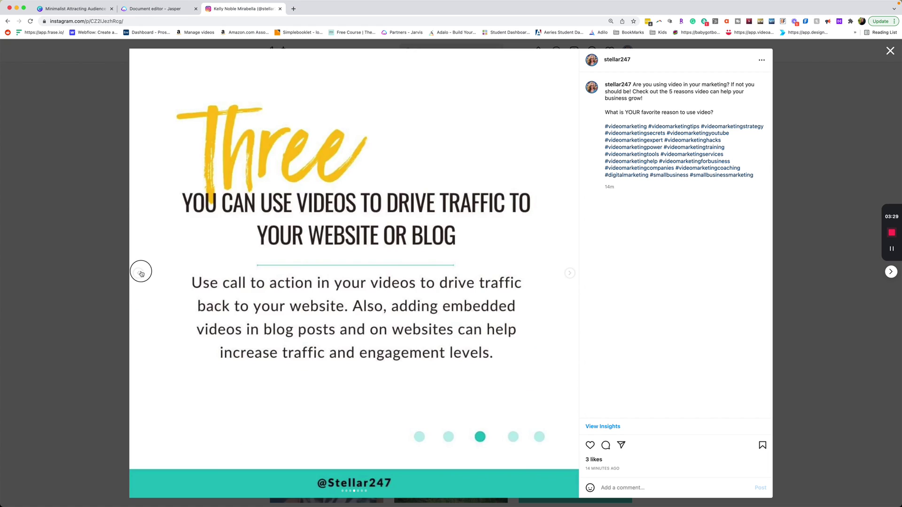
click(140, 273)
click(140, 273)
click(140, 273)
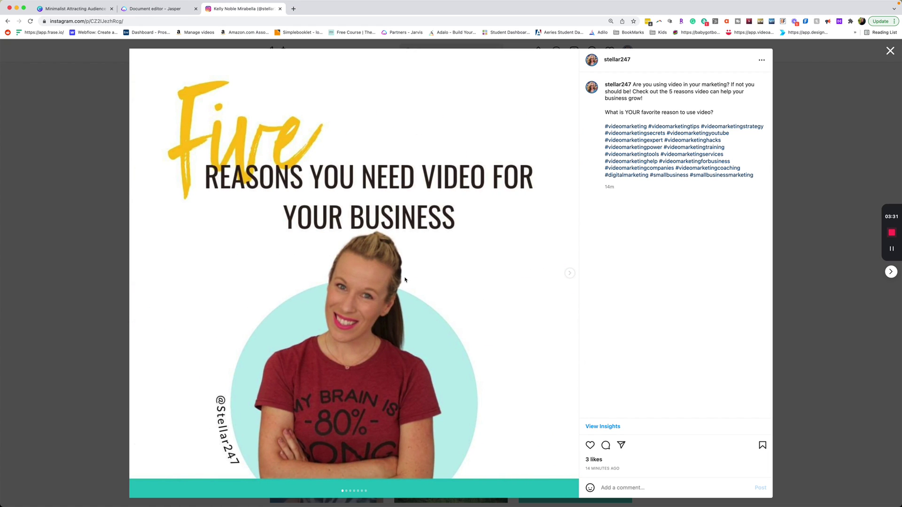
Close the post and scroll the profile grid to posts like 'Five ways to write better blogs'.
click(83, 148)
scroll(108, 155, down, 10)
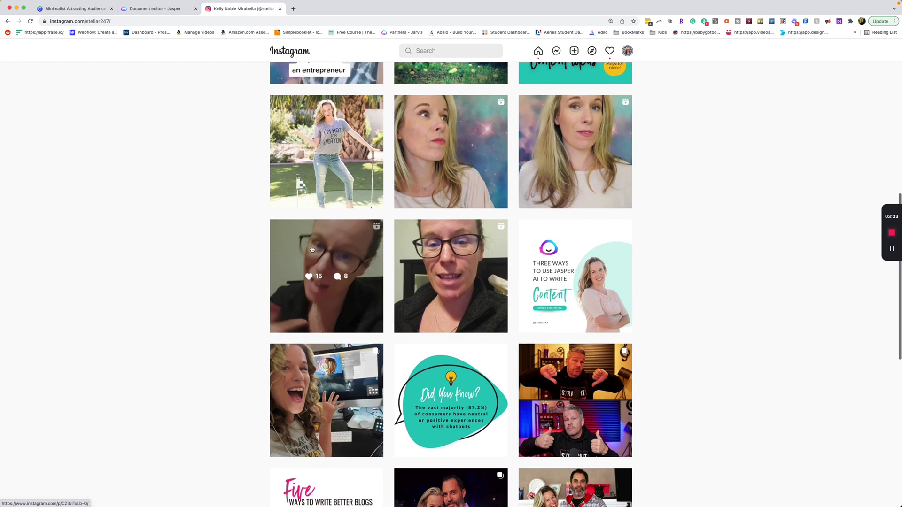
scroll(282, 357, down, 1)
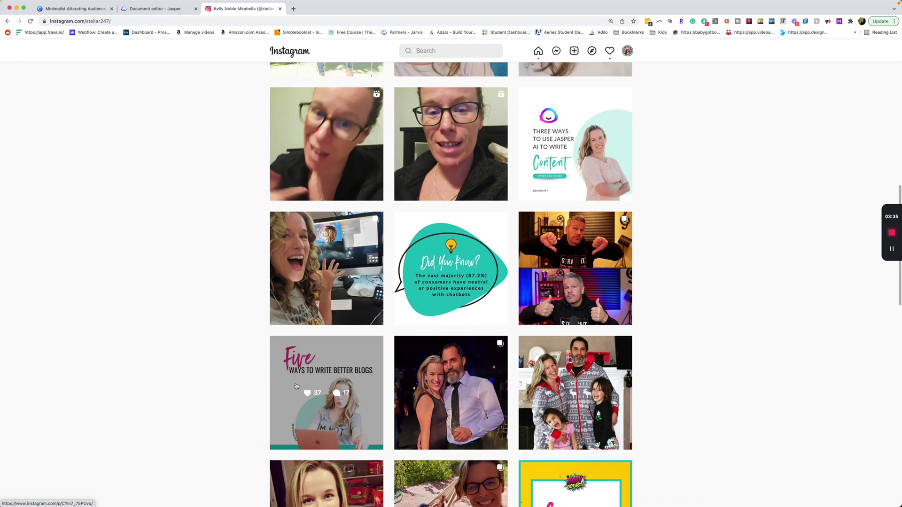
Paste Jasper's first point over the TITLE placeholder on Canva's One slide.
click(75, 8)
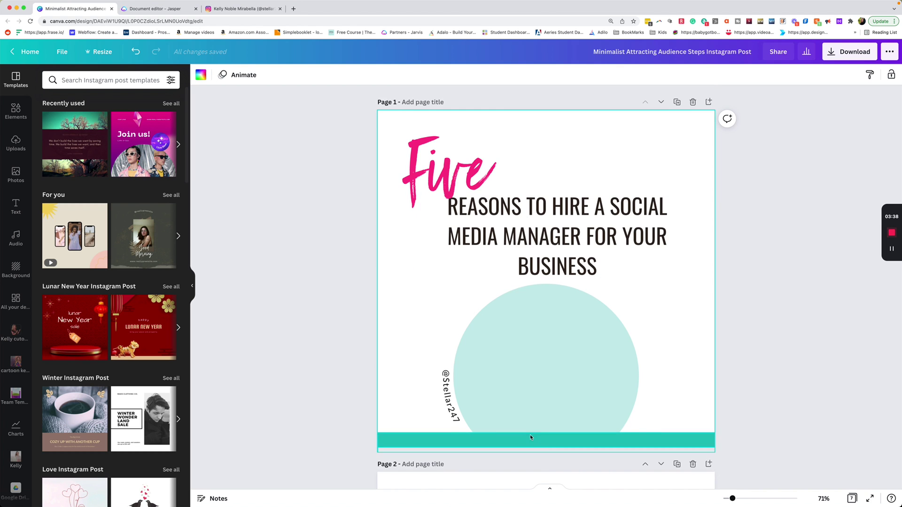
scroll(556, 402, down, 3)
scroll(557, 402, down, 3)
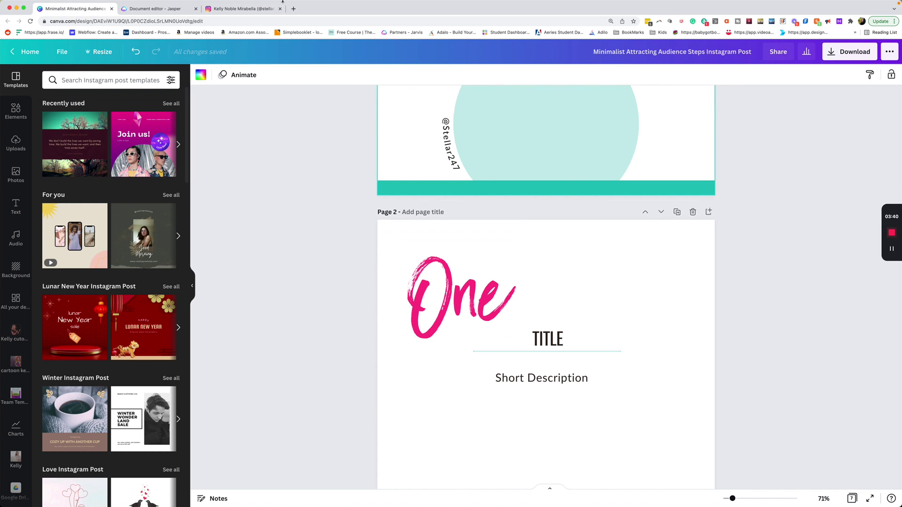
click(155, 8)
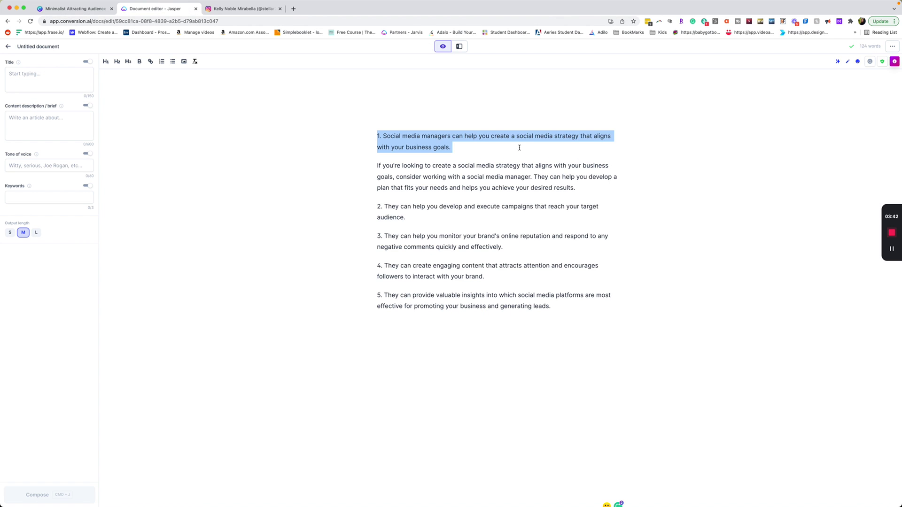
click(76, 8)
click(548, 339)
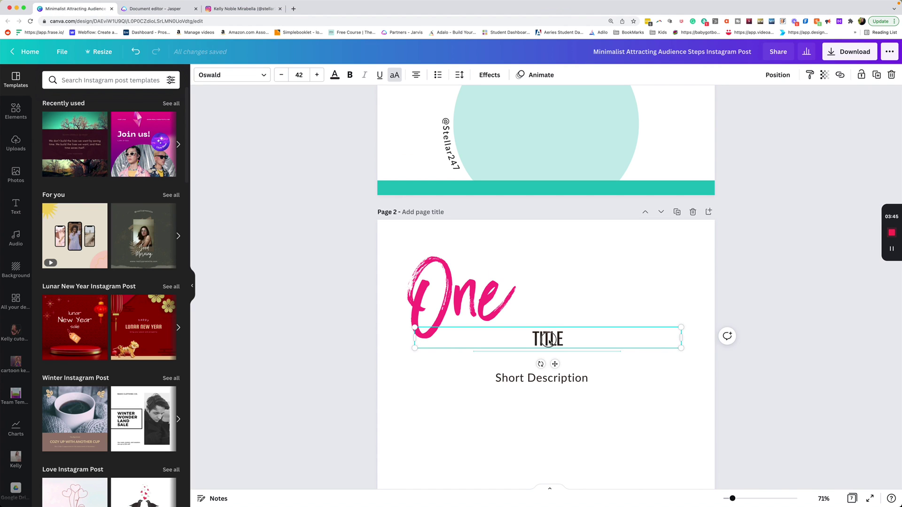
double_click(548, 339)
text(1. SOCIAL MEDIA MANAGERS CAN HELP YOU CREATE A SOCIAL MEDIA STRATEGY THAT ALIGNS WITH YOUR BUSINESS GOALS.)
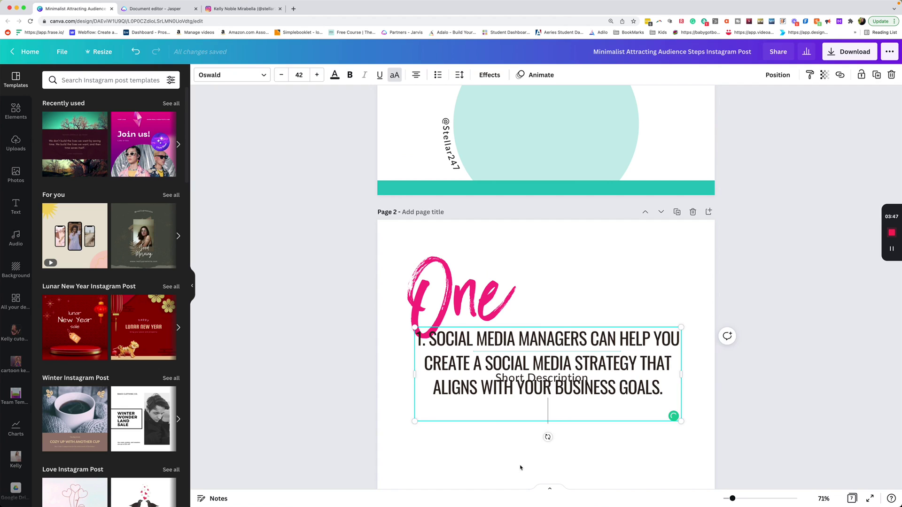
click(519, 467)
Delete the leading '1. ' from the One slide's new title.
click(431, 338)
click(431, 337)
key(BackSpace)
key(BackSpace)
key(BackSpace)
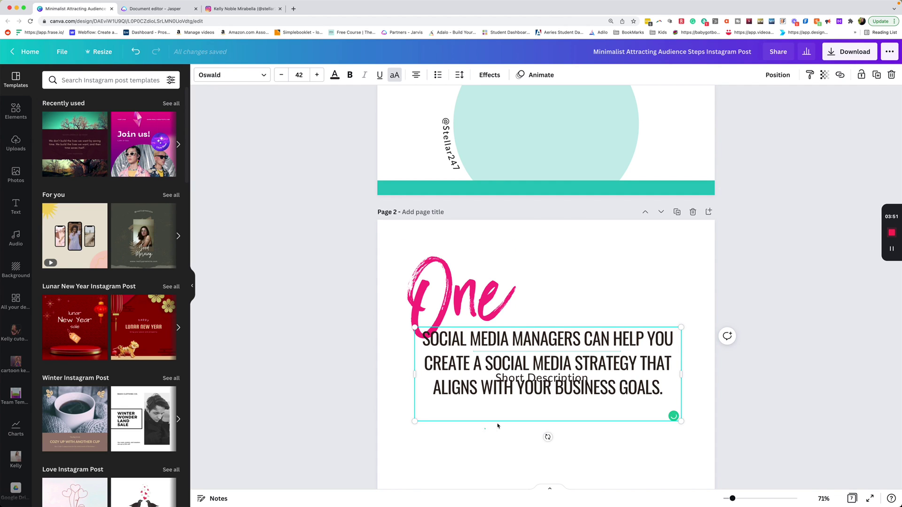
click(497, 425)
Move the Short Description and the underline down beneath the longer title.
drag(538, 372, 540, 428)
drag(544, 350, 544, 401)
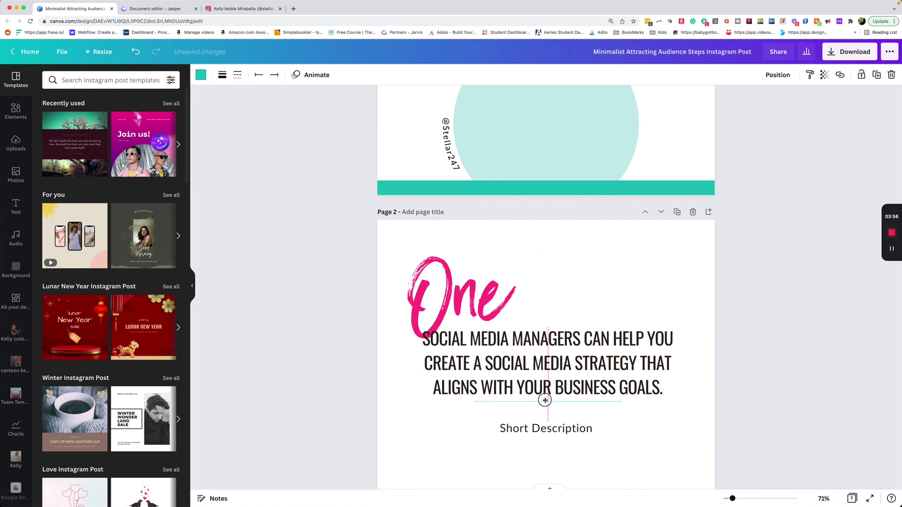
scroll(517, 376, down, 5)
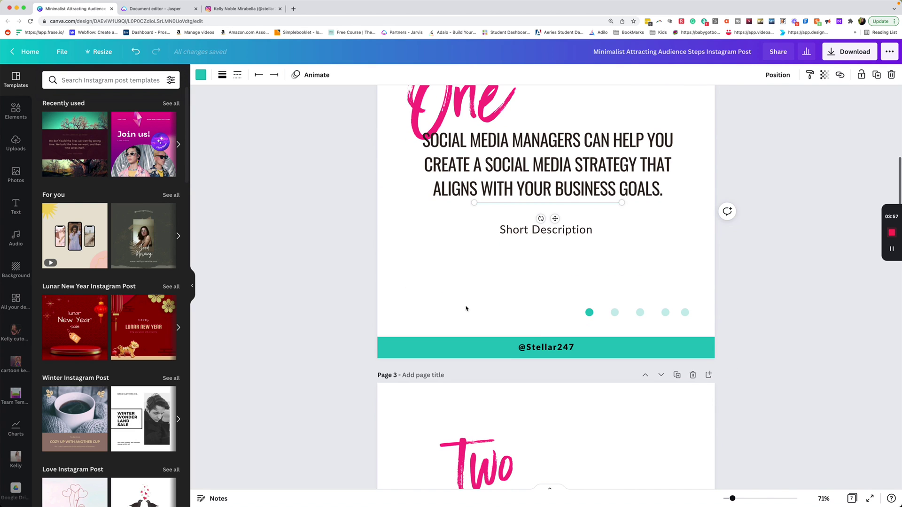
click(151, 9)
Replace the One slide's Short Description with Jasper's explanatory paragraph, widened and moved under the title.
click(429, 147)
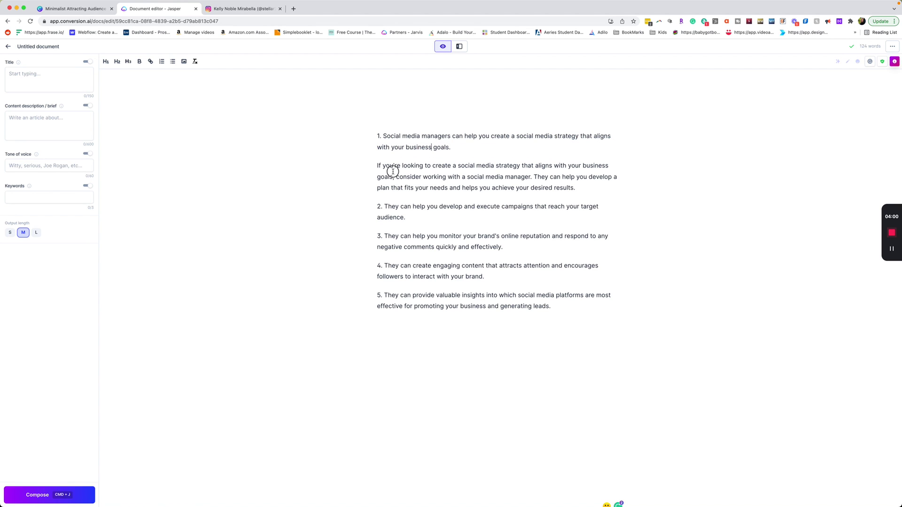
triple_click(393, 172)
key(super+c)
click(75, 8)
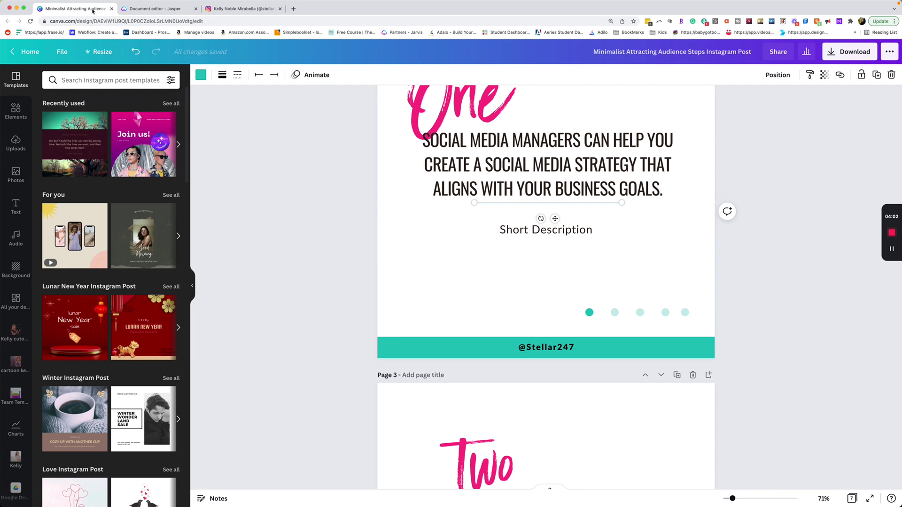
double_click(547, 229)
key(super+a)
key(super+v)
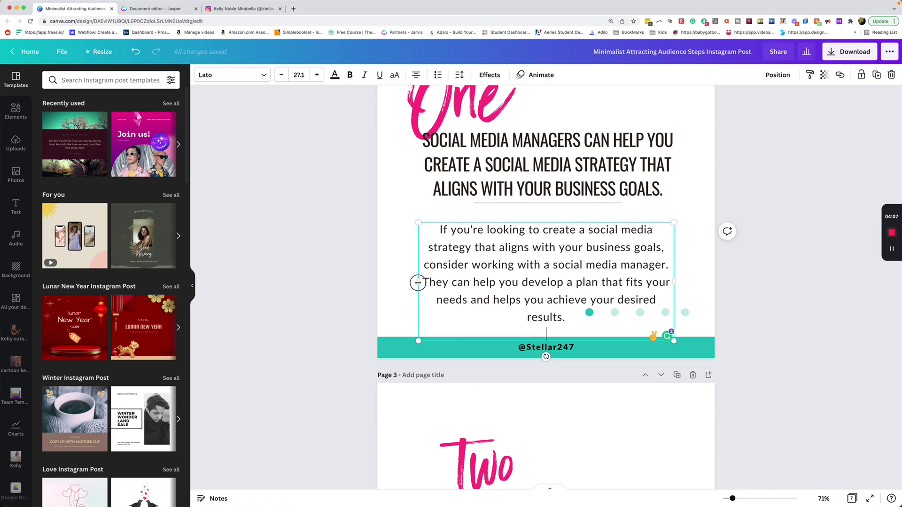
drag(418, 281, 414, 282)
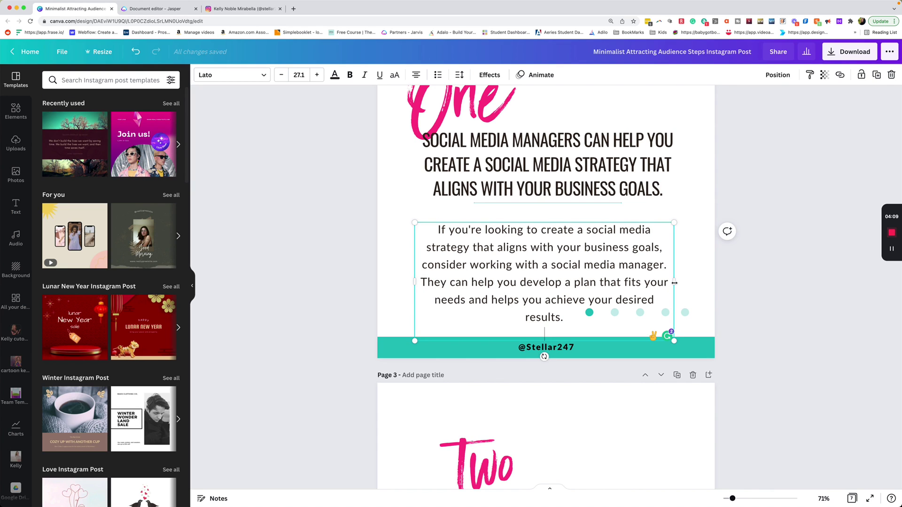
drag(671, 286, 685, 286)
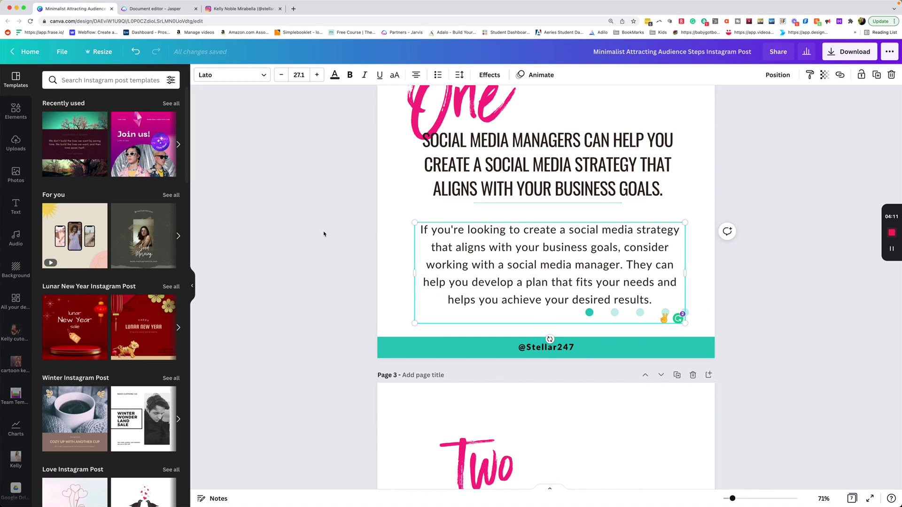
drag(549, 276, 552, 262)
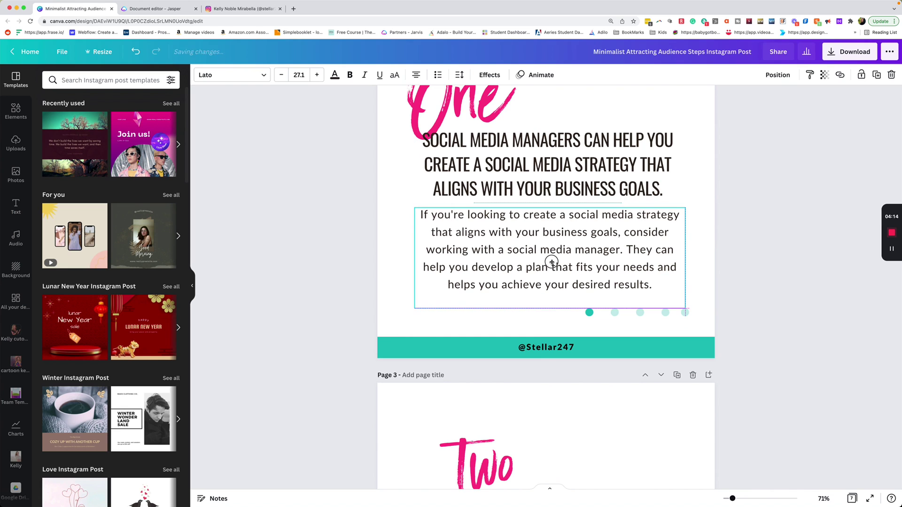
click(367, 276)
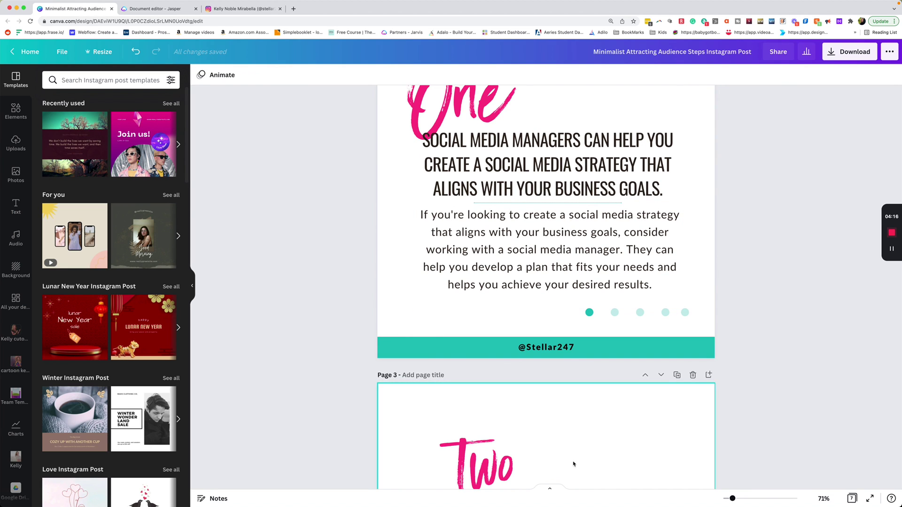
Title the Two slide with Jasper's second point on campaigns and move its underline below.
scroll(324, 282, down, 7)
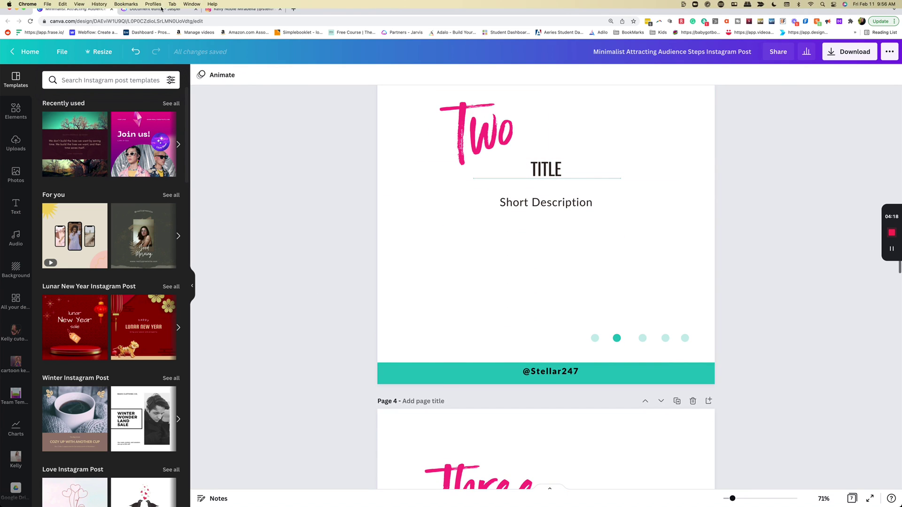
click(155, 8)
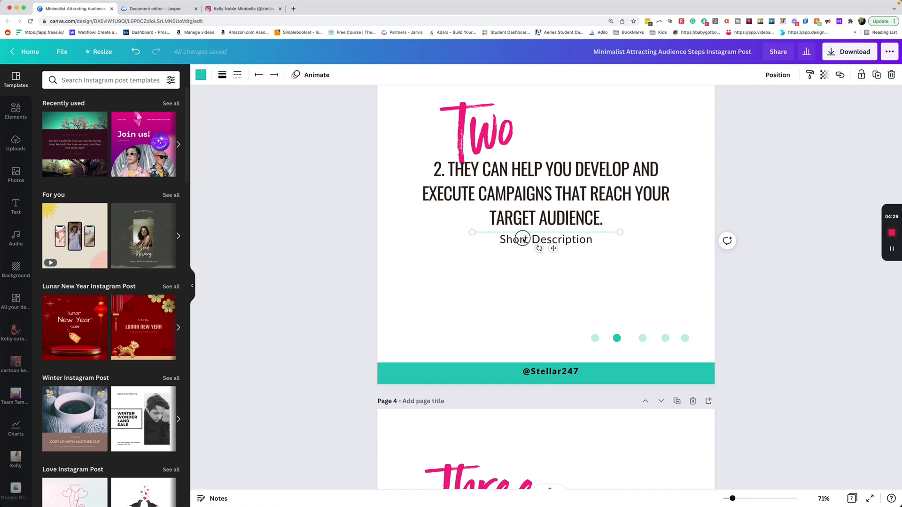
drag(520, 237, 548, 243)
click(552, 246)
Nudge the Two slide's Short Description up toward its title, then open Instagram's Three Ways to Use Jasper post.
drag(546, 281, 542, 256)
click(230, 10)
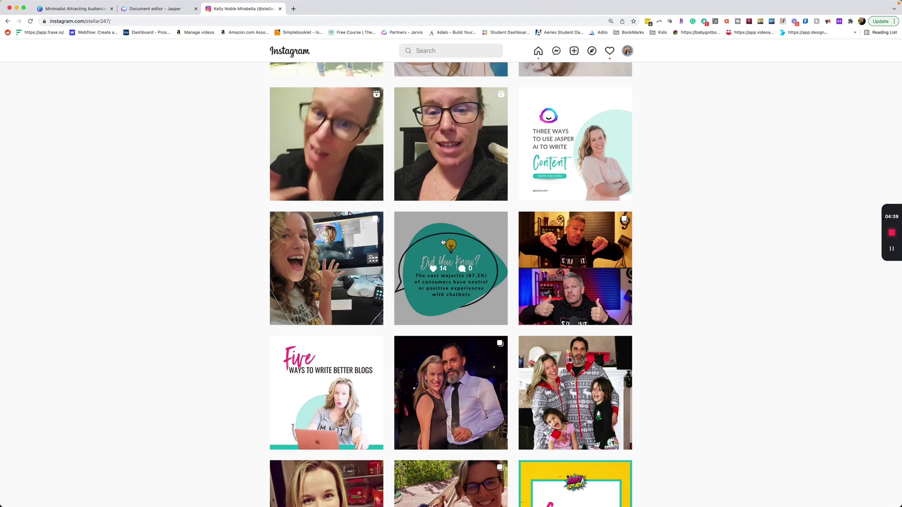
click(559, 156)
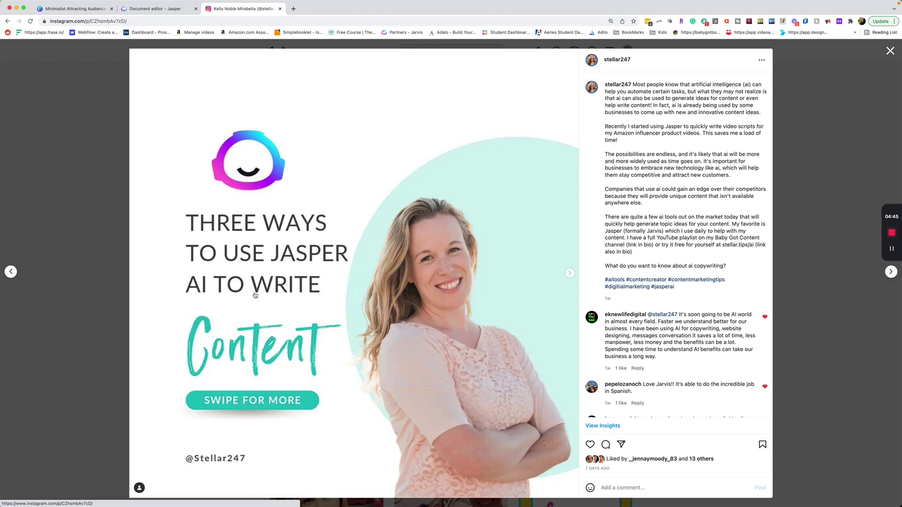
View each carousel slide through the final one, then close the post.
click(569, 277)
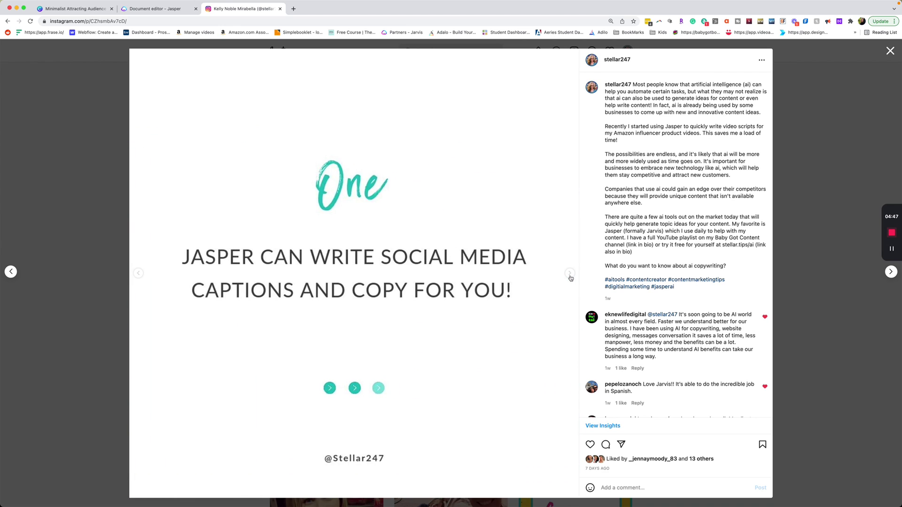
click(570, 276)
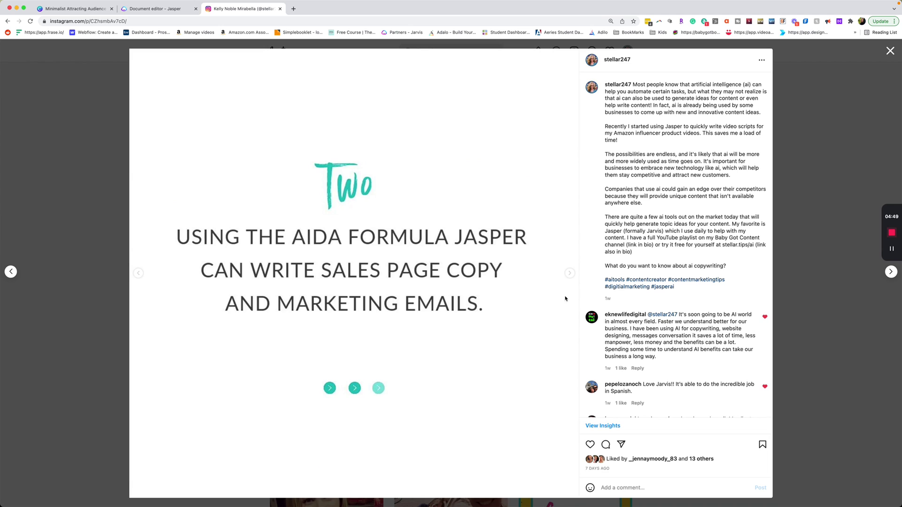
click(570, 275)
click(571, 274)
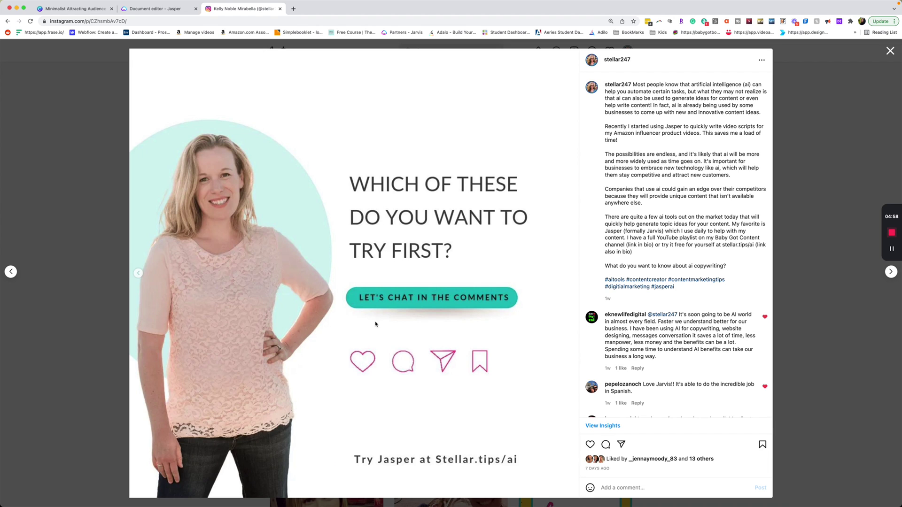
click(38, 64)
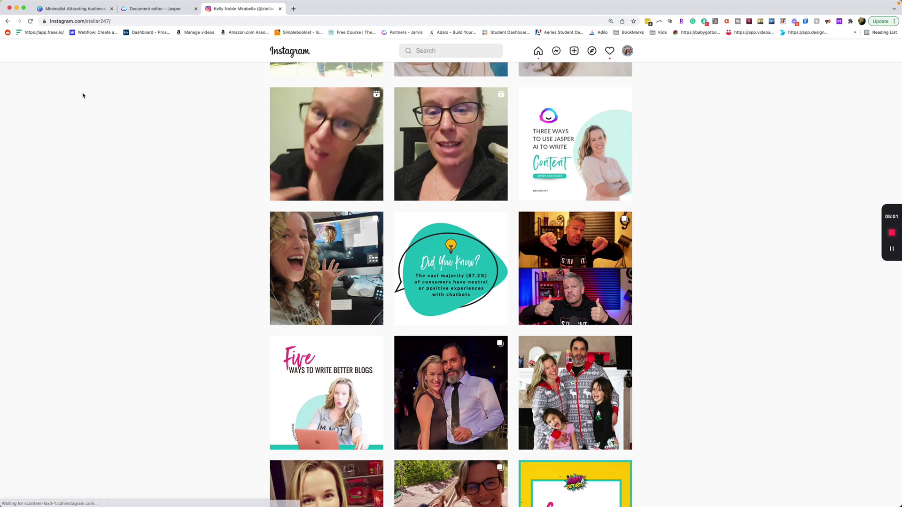
click(337, 401)
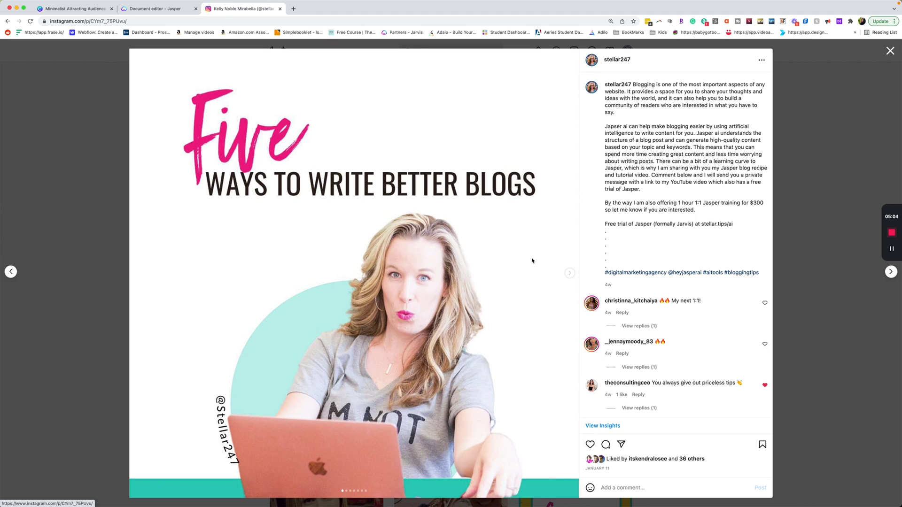
click(569, 273)
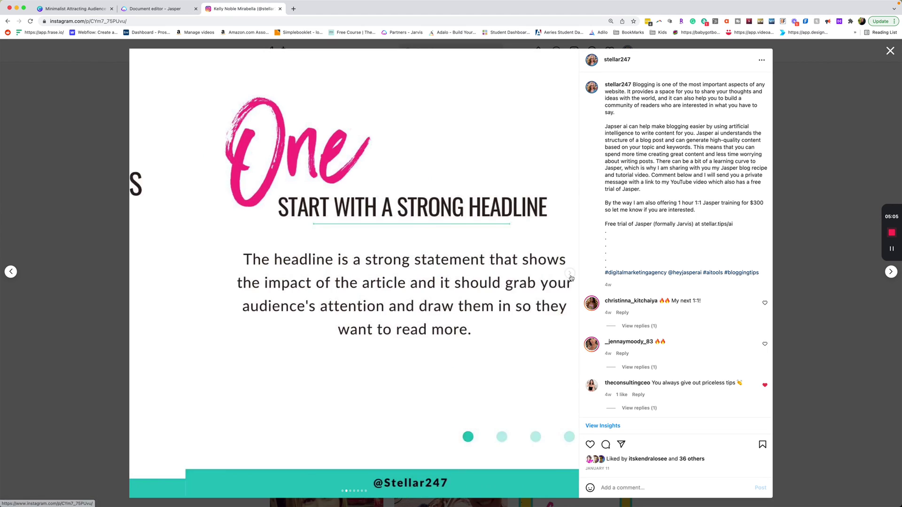
click(569, 273)
click(569, 273)
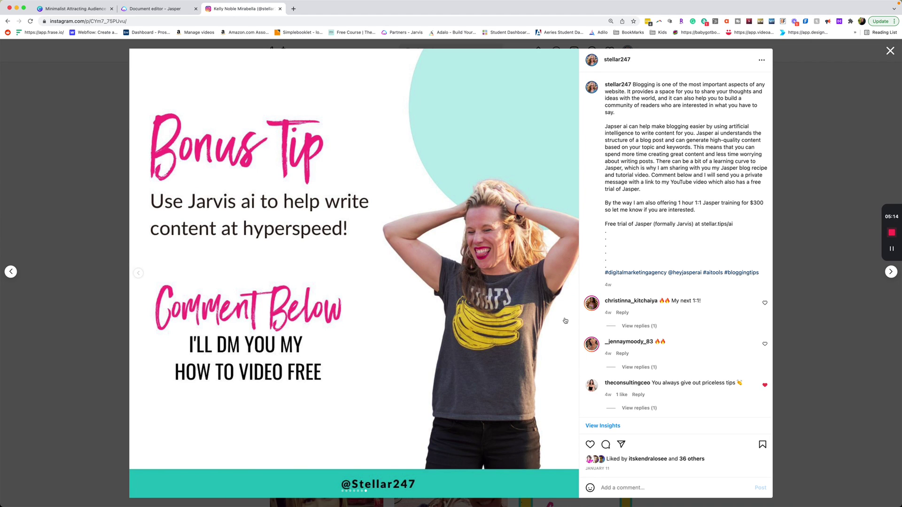
click(816, 216)
scroll(452, 258, down, 10)
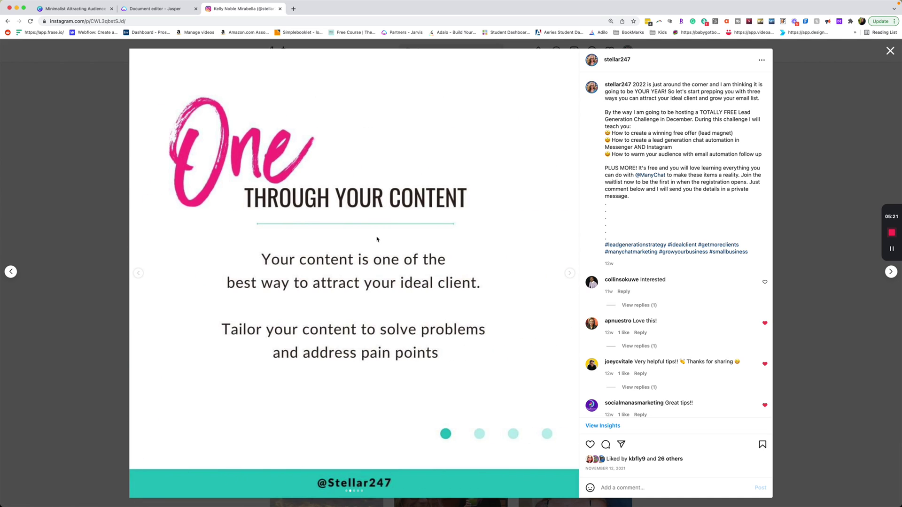
click(567, 273)
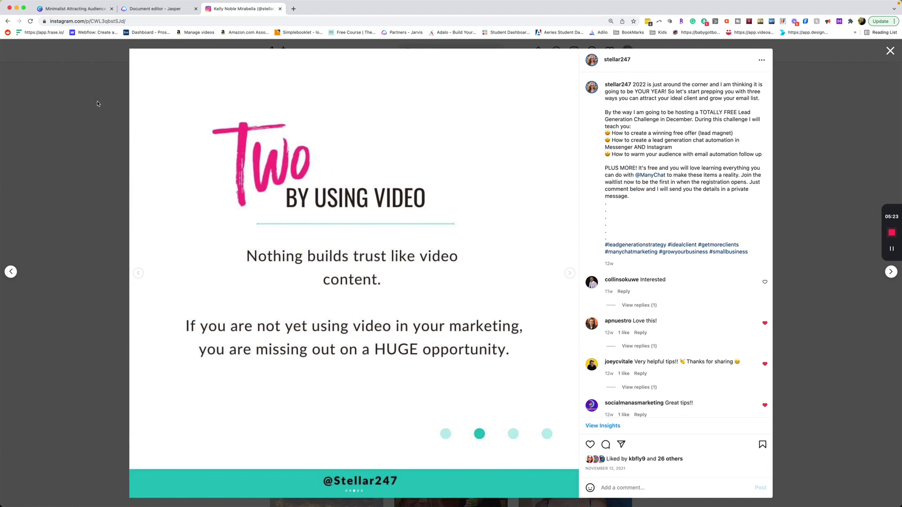
key(Escape)
scroll(442, 297, up, 10)
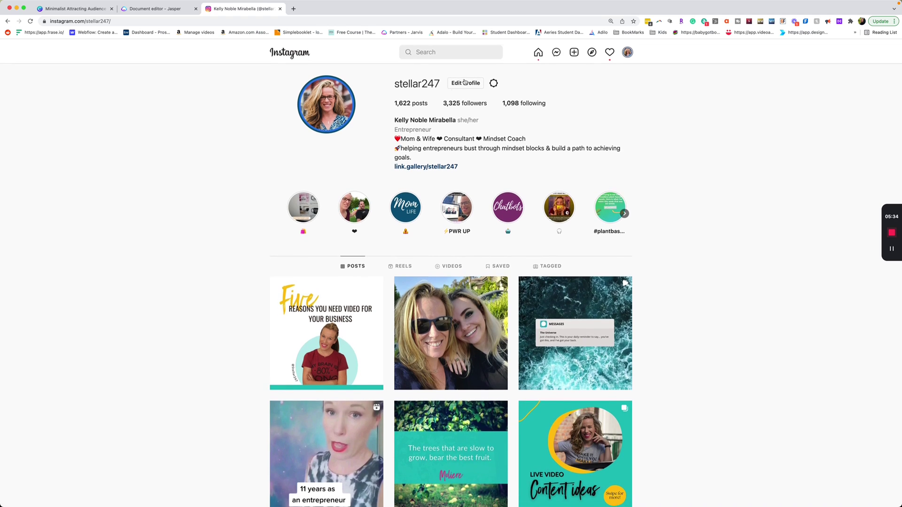
double_click(416, 83)
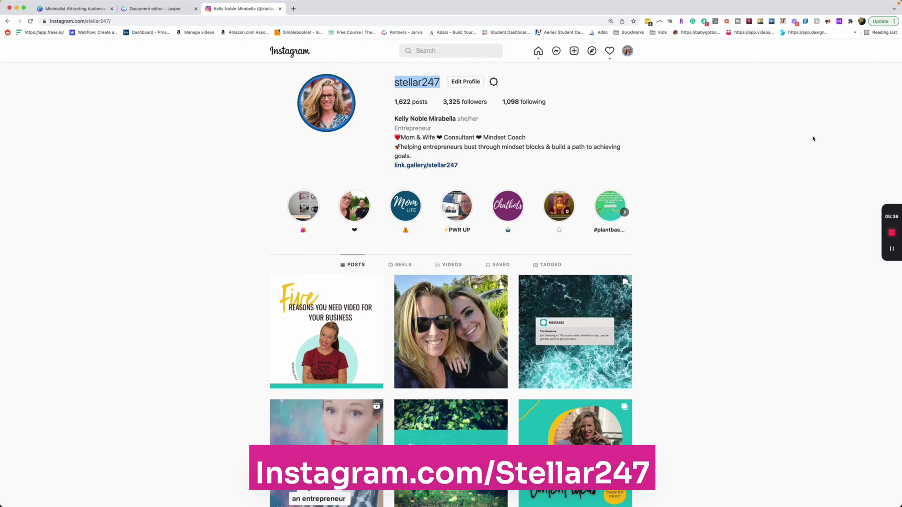